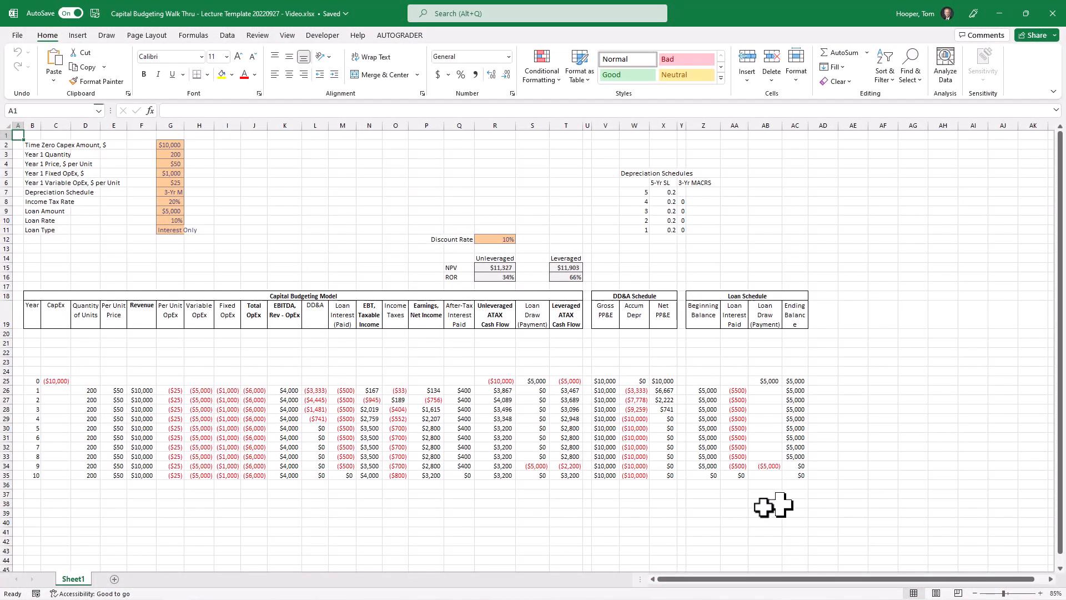
Examine the year 1 formulas for EBT taxable income and unleveraged ATAX cash flow, leaving both unedited
{"action": "left_click", "coordinate": [365, 390]}
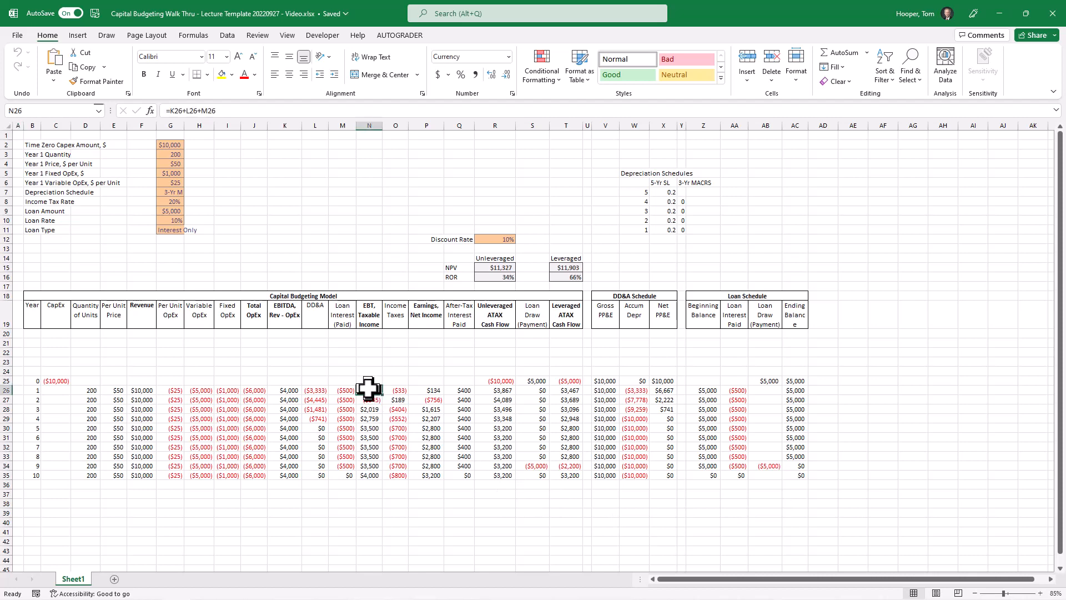
{"action": "key", "text": "F2"}
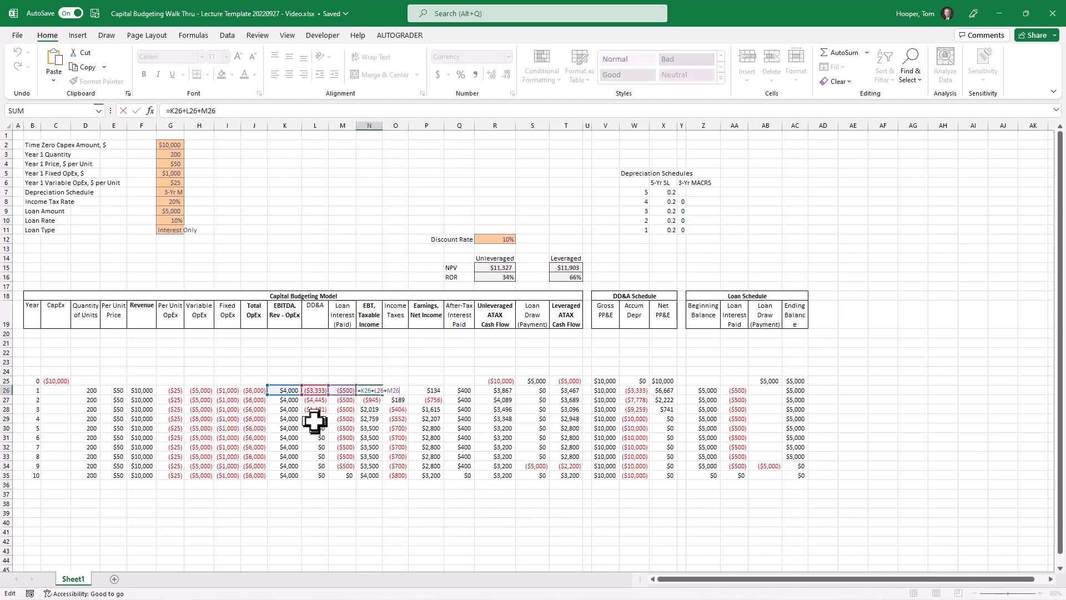
{"action": "key", "text": "Escape"}
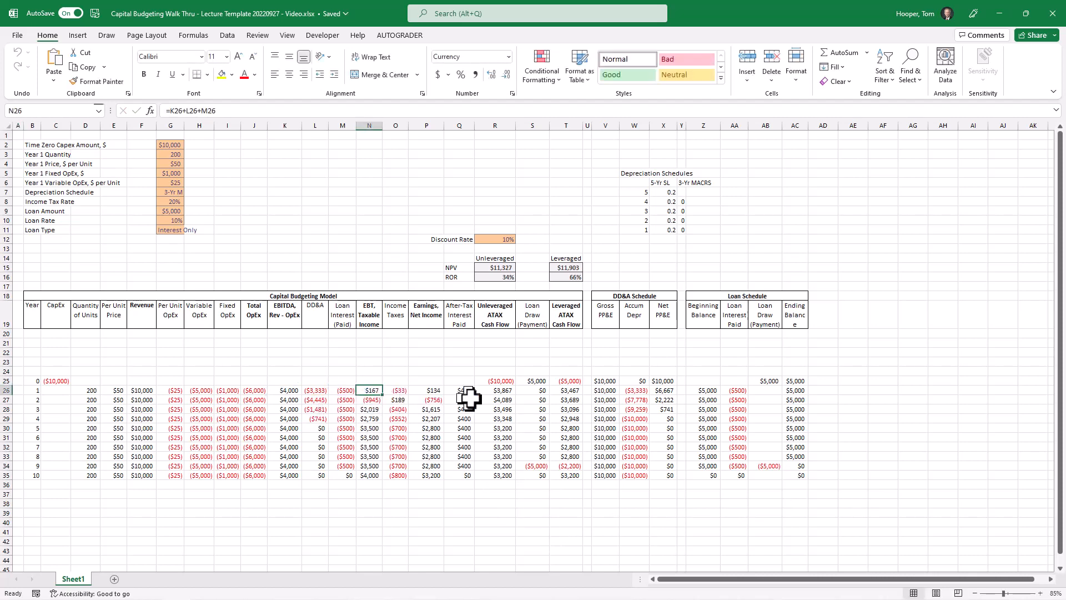
{"action": "left_click", "coordinate": [496, 391]}
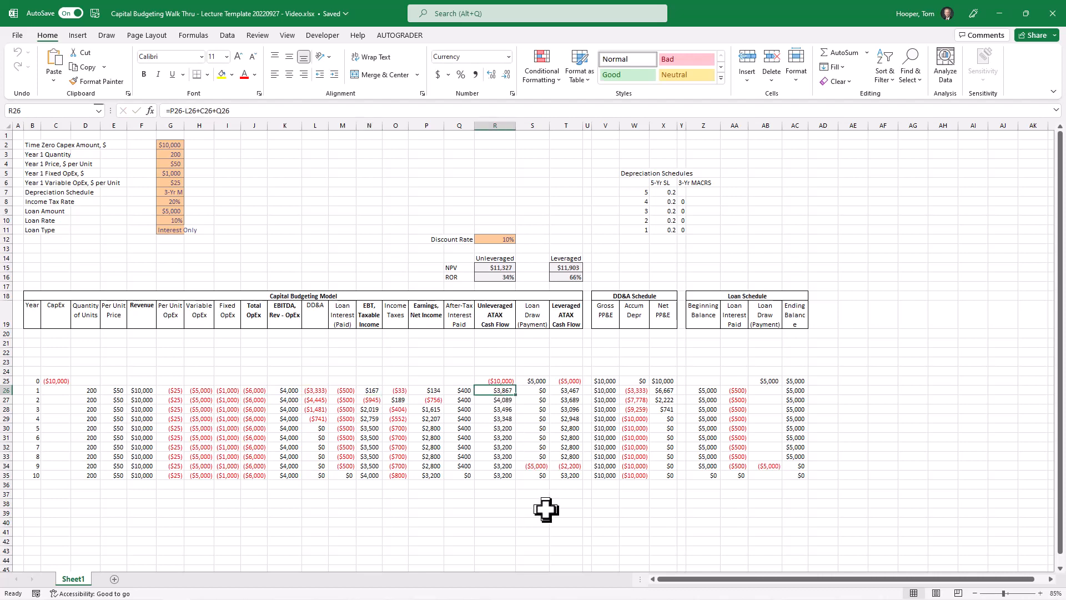
{"action": "key", "text": "F2"}
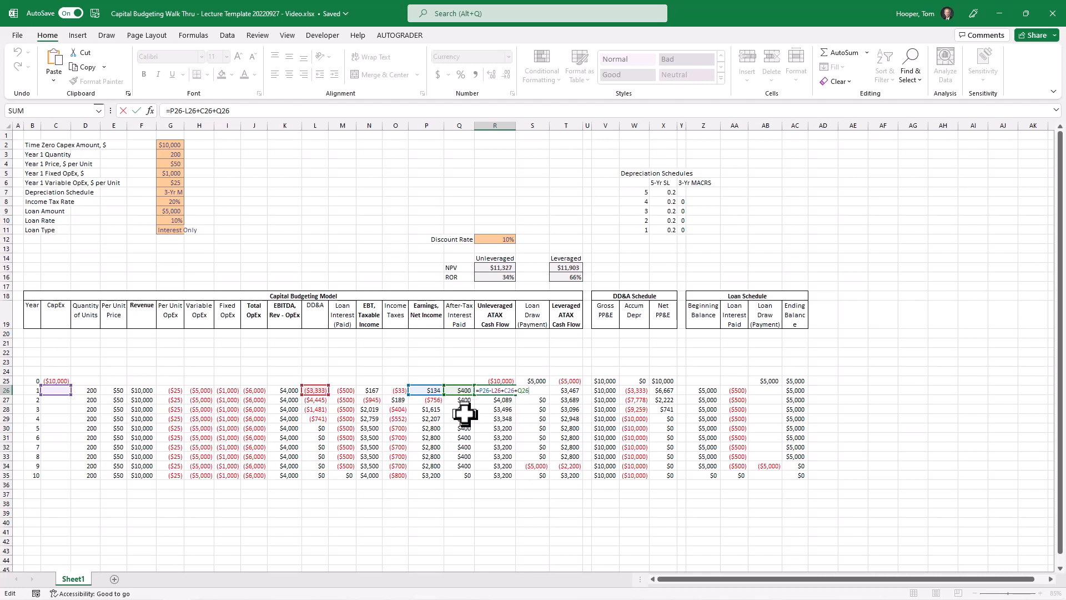
{"action": "key", "text": "Escape"}
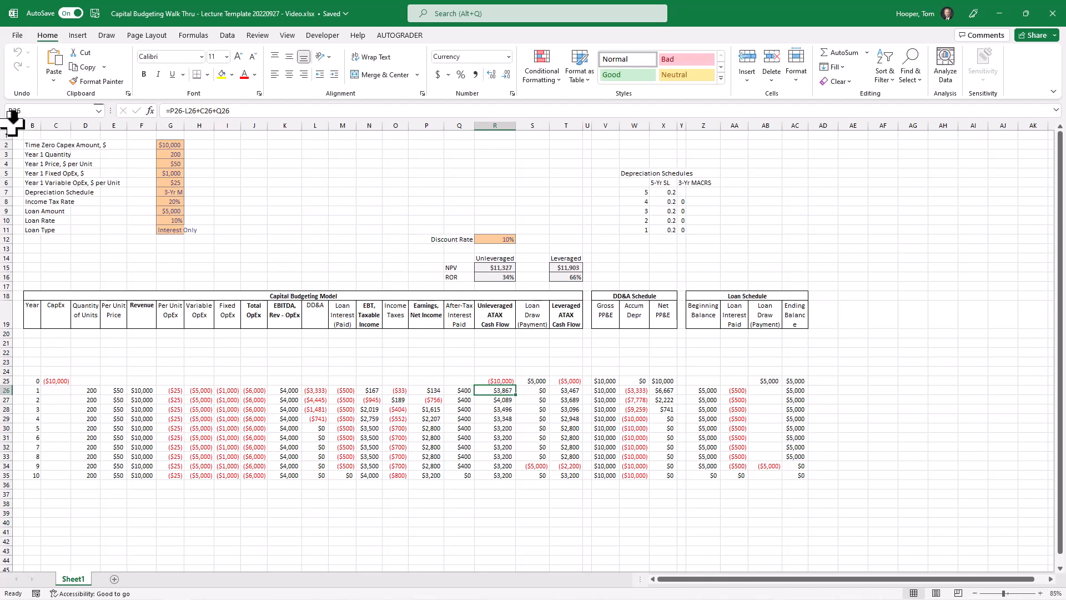
Insert 22 blank columns (A:V) before the model and 27 blank rows (1:27) above it
{"action": "left_click_drag", "start_coordinate": [17, 121], "coordinate": [608, 158]}
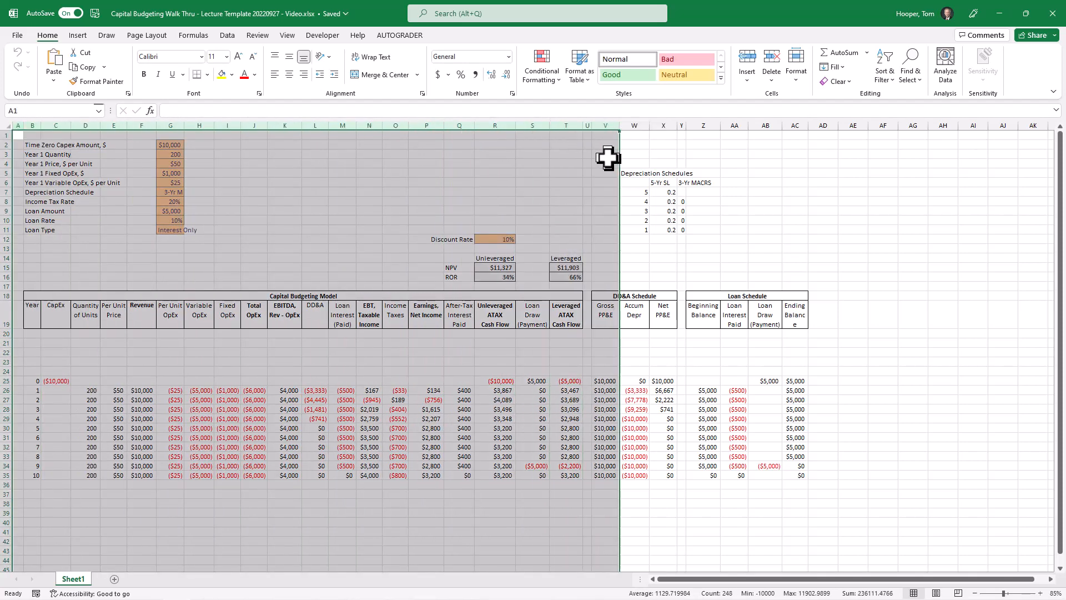
{"action": "key", "text": "ctrl+shift+plus"}
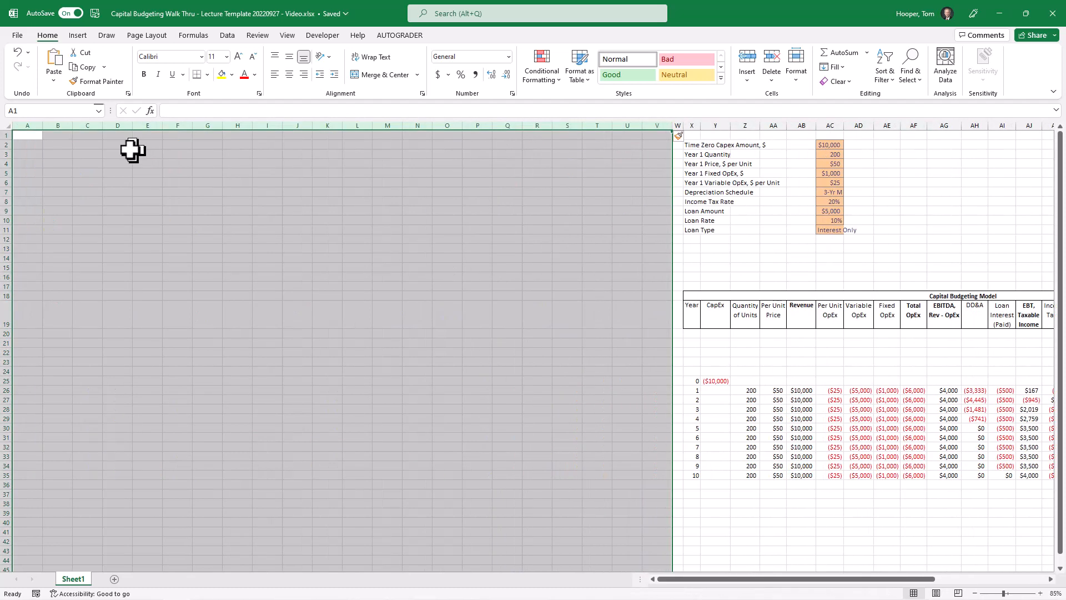
{"action": "left_click_drag", "start_coordinate": [7, 135], "coordinate": [18, 398]}
{"action": "key", "text": "ctrl+shift+plus"}
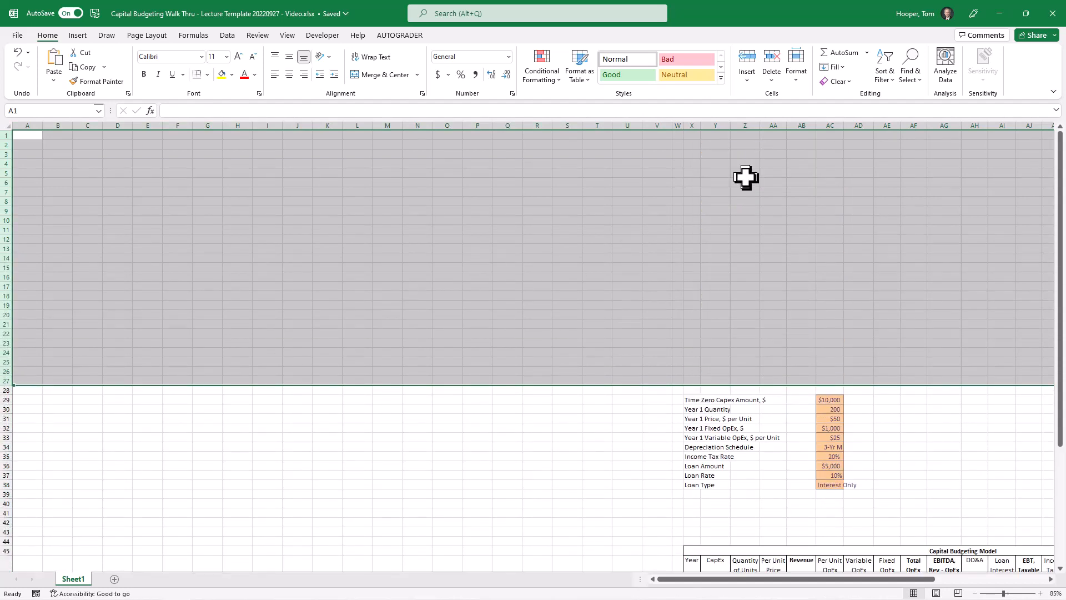
Fill column W and row 27 with dark gray as dividers that split the sheet into four quadrants
{"action": "left_click", "coordinate": [678, 115]}
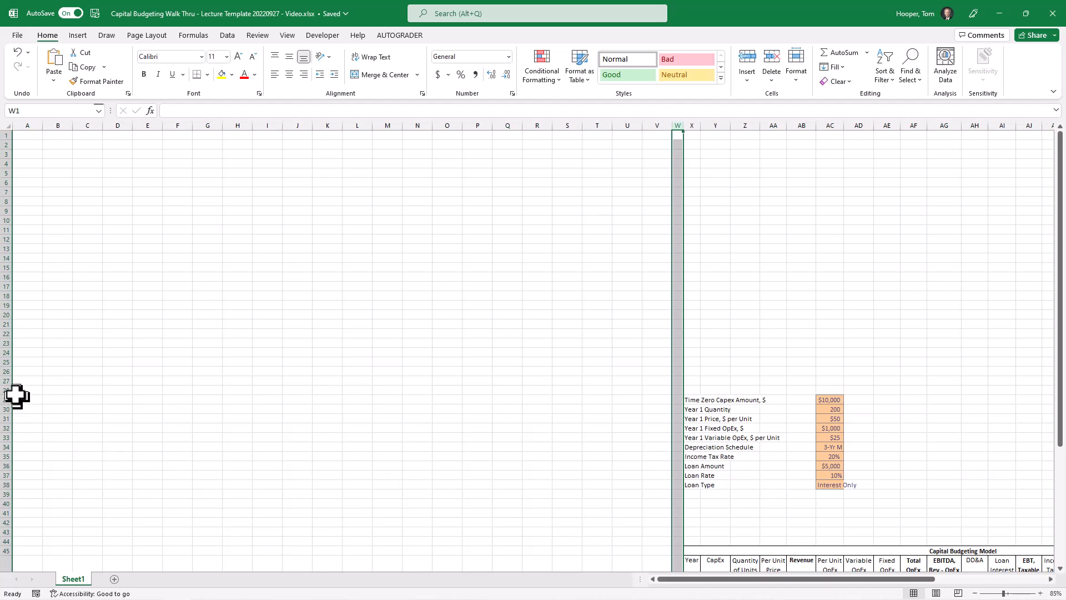
{"action": "left_click", "coordinate": [5, 381]}
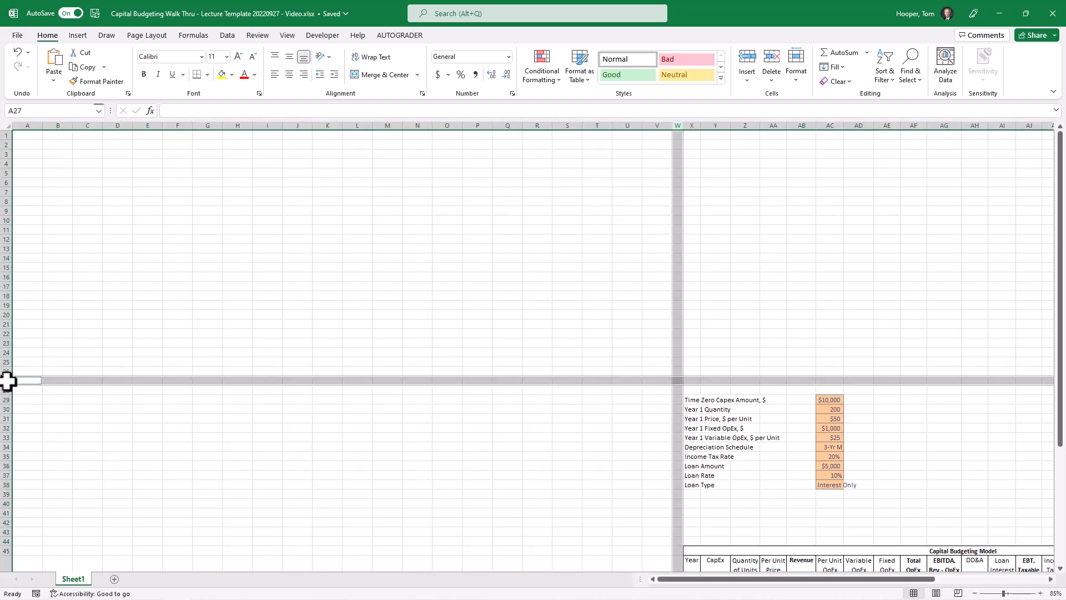
{"action": "left_click", "coordinate": [232, 73]}
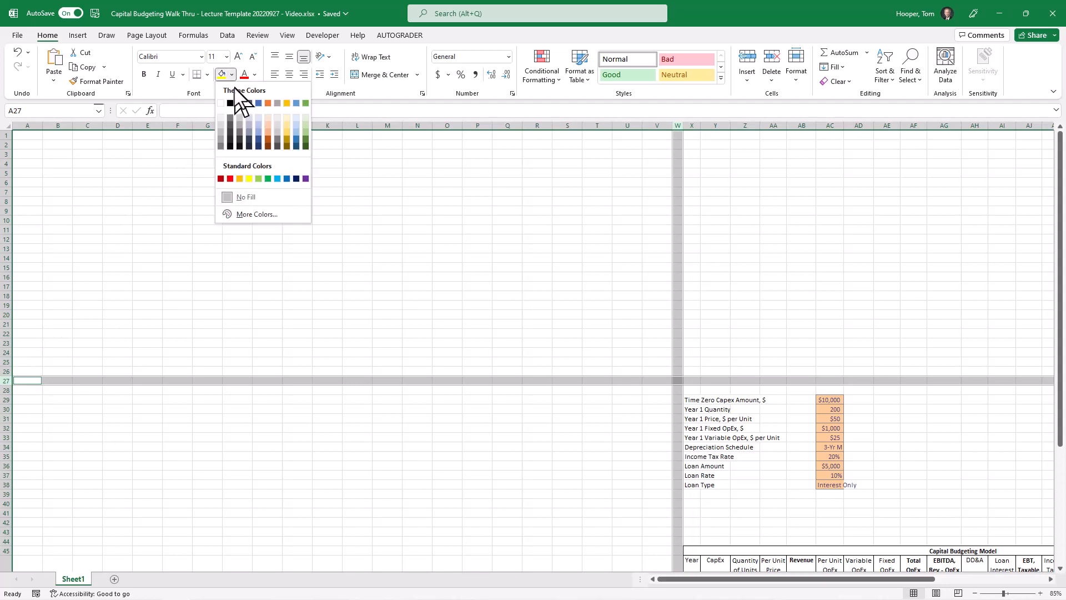
{"action": "left_click", "coordinate": [221, 145]}
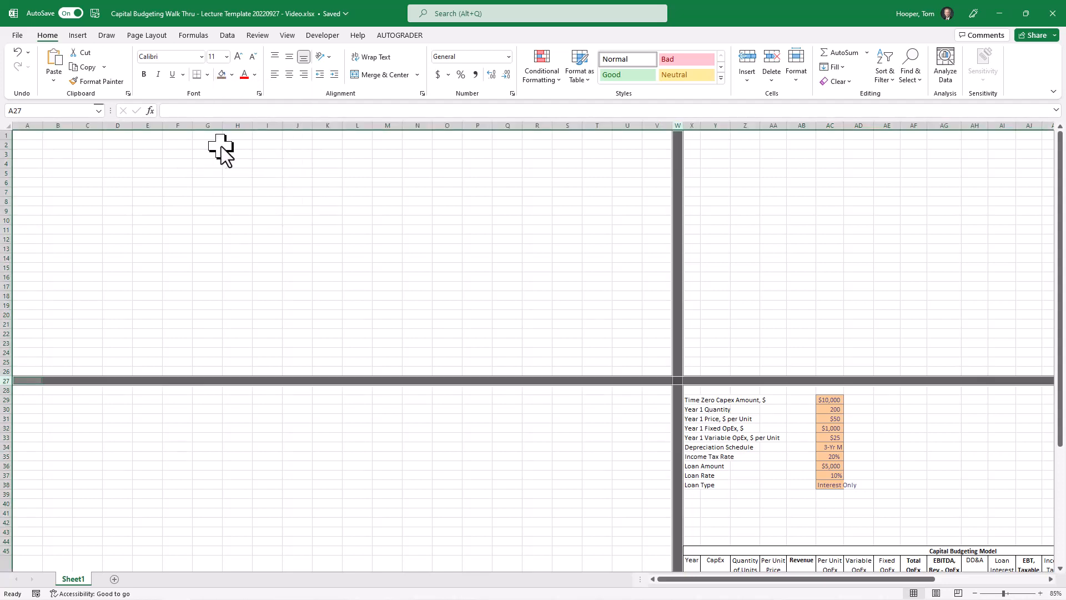
Enter the heading "Comments" in X1, bold and underlined, and the heading "Model" in X28
{"action": "left_click", "coordinate": [691, 137]}
{"action": "type", "text": "Comments"}
{"action": "key", "text": "Return"}
{"action": "key", "text": "ctrl+Down"}
{"action": "key", "text": "Down"}
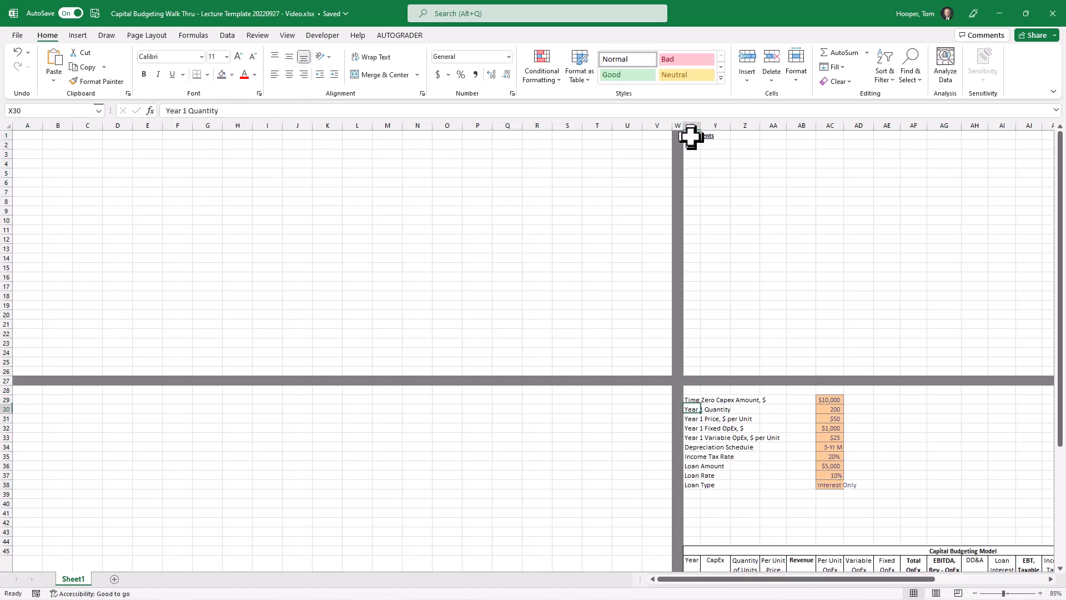
{"action": "key", "text": "Up"}
{"action": "key", "text": "Up"}
{"action": "type", "text": "Model"}
{"action": "key", "text": "Return"}
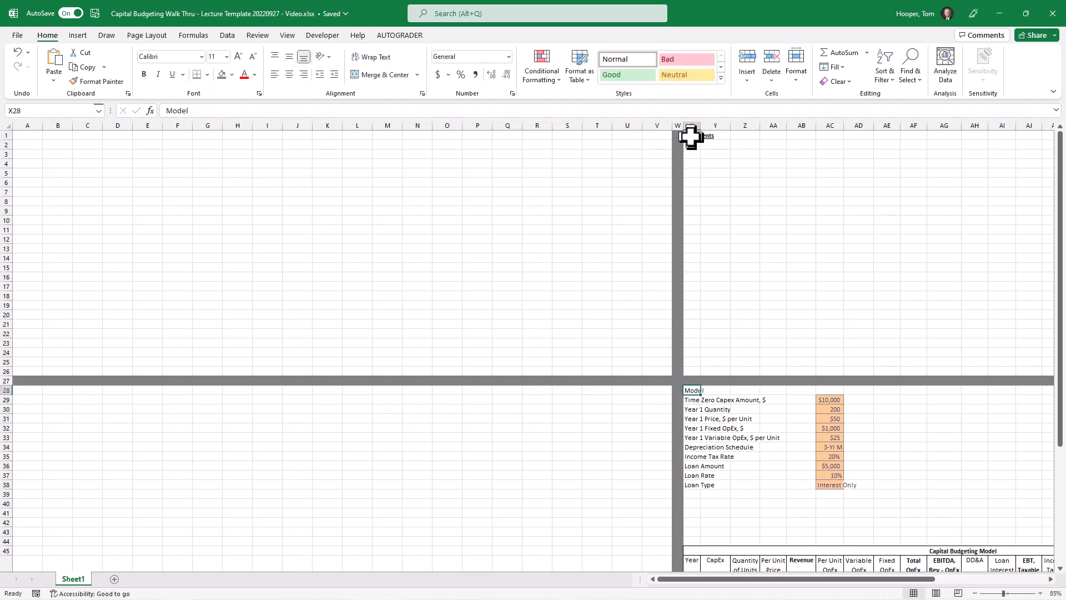
Enter the bold, underlined heading "Linked Cells" in A28 and return to cell A1
{"action": "key", "text": "Up"}
{"action": "key", "text": "Home"}
{"action": "type", "text": "Li"}
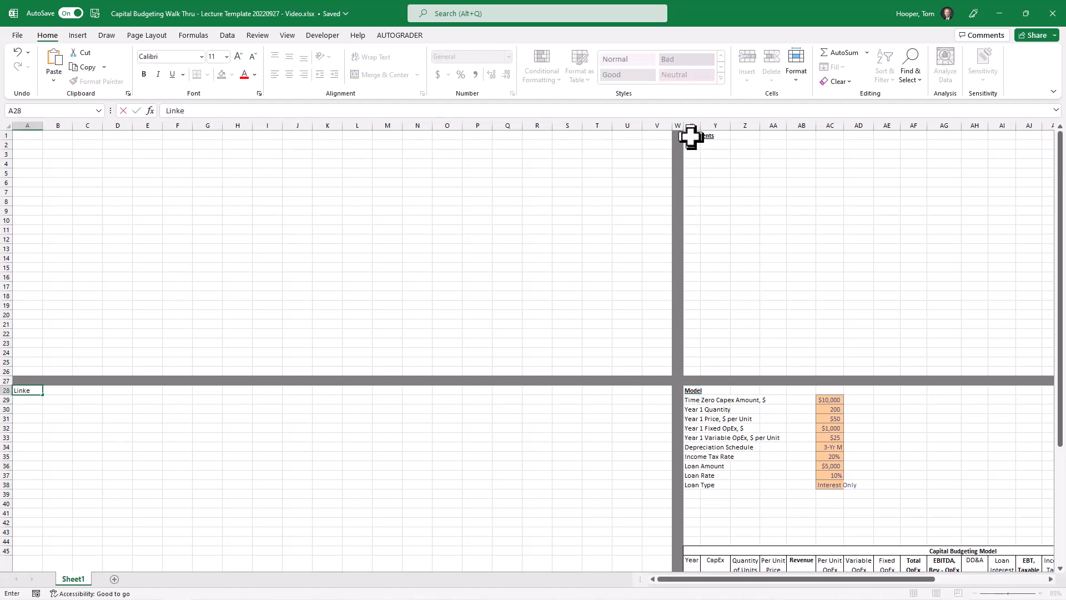
{"action": "type", "text": "nked Cells"}
{"action": "key", "text": "Return"}
{"action": "key", "text": "ctrl+Home"}
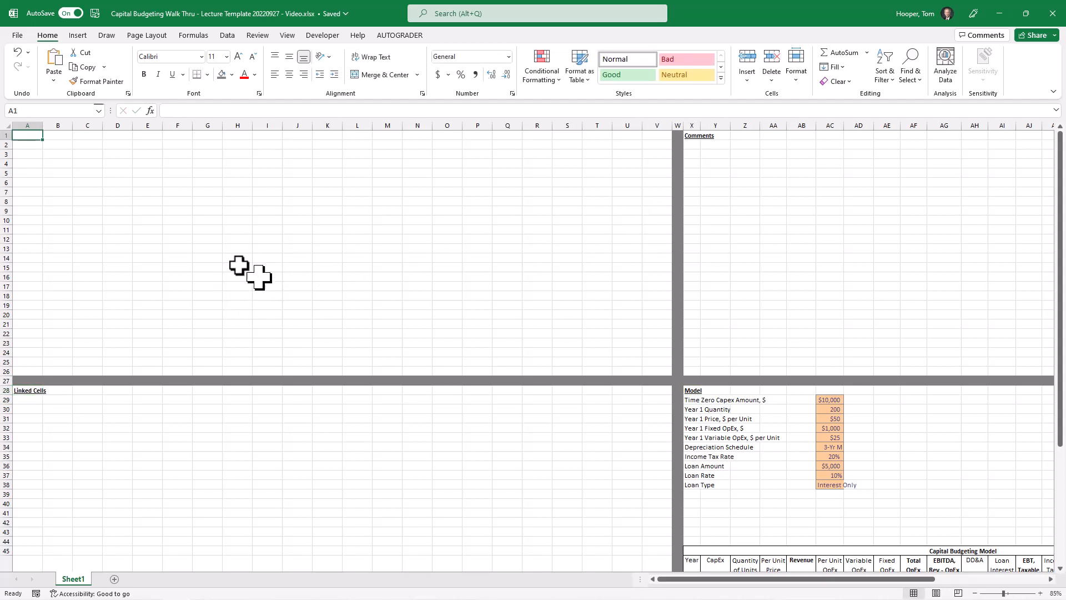
Narrow columns A, B, U and V together to form slim margins around the upper dashboard quadrant
{"action": "left_click_drag", "start_coordinate": [27, 125], "coordinate": [47, 125]}
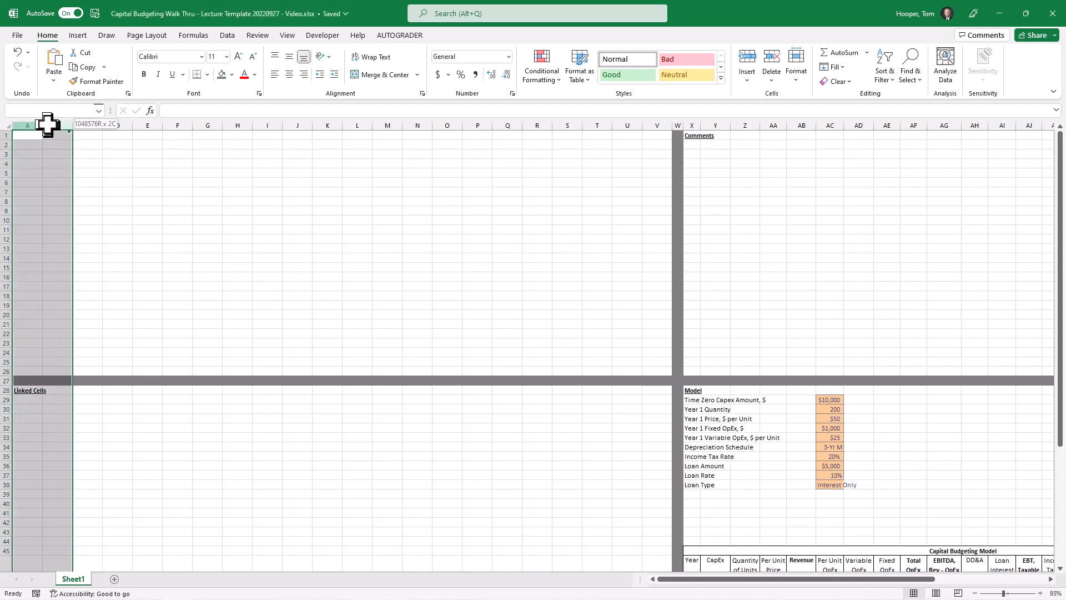
{"action": "left_click", "coordinate": [627, 125], "text": "ctrl"}
{"action": "left_click_drag", "start_coordinate": [642, 119], "coordinate": [644, 118]}
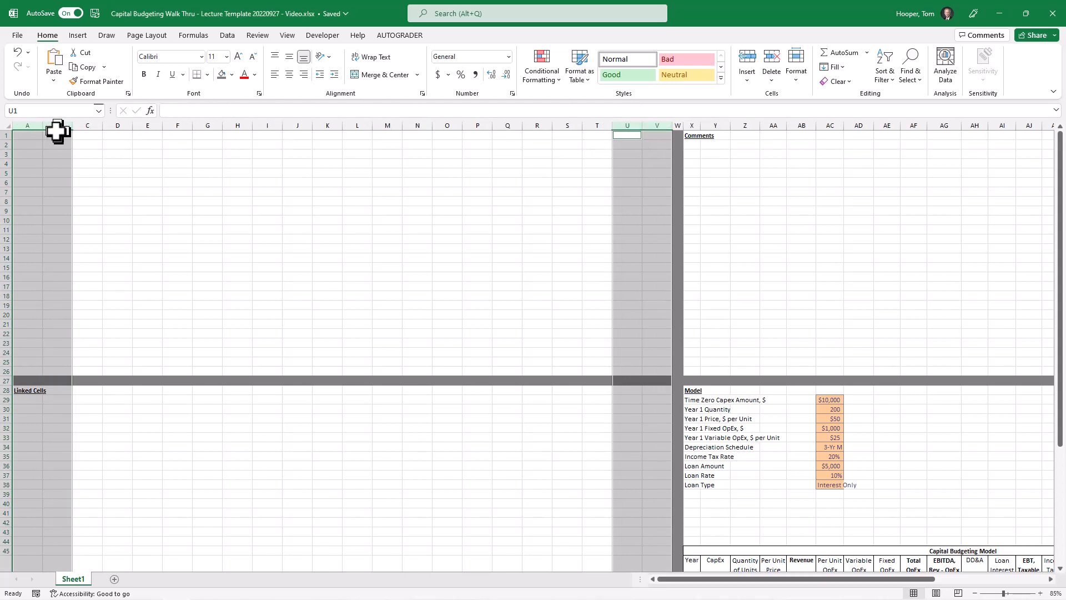
{"action": "left_click_drag", "start_coordinate": [46, 125], "coordinate": [25, 126]}
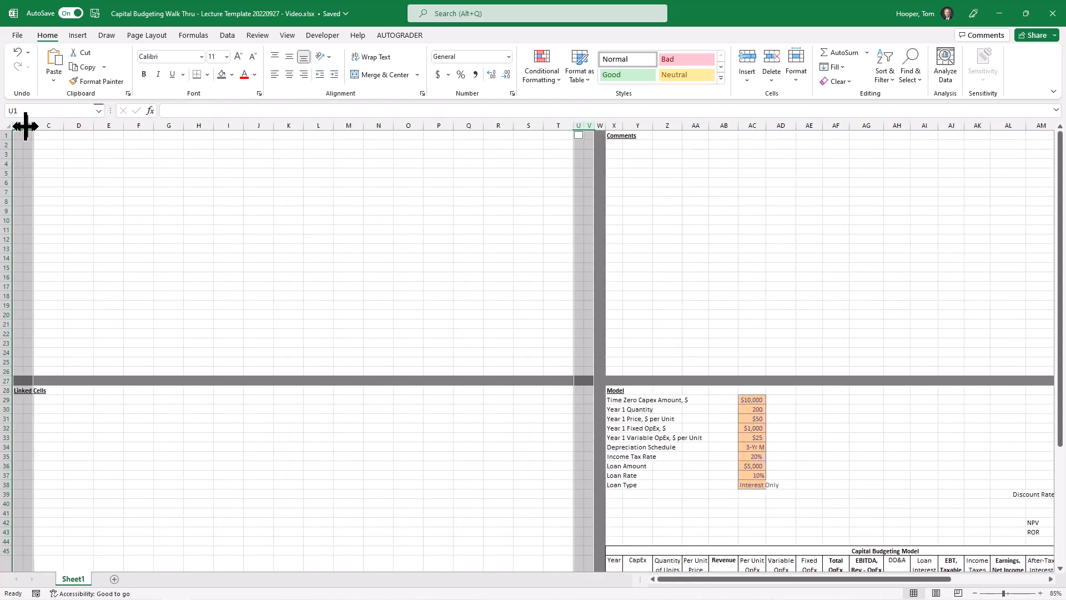
Fill the dashboard quadrant A1:V26 with light gray and its inner area B2:U25 with light blue
{"action": "left_click_drag", "start_coordinate": [21, 136], "coordinate": [590, 372]}
{"action": "left_click_drag", "start_coordinate": [29, 145], "coordinate": [578, 364]}
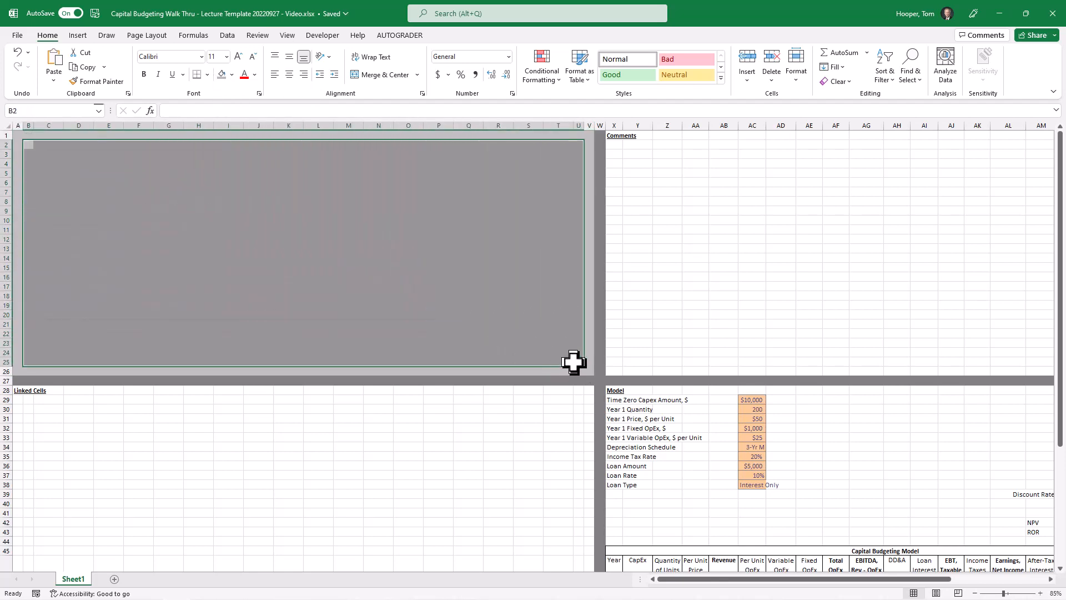
{"action": "left_click", "coordinate": [231, 74]}
{"action": "left_click", "coordinate": [261, 111]}
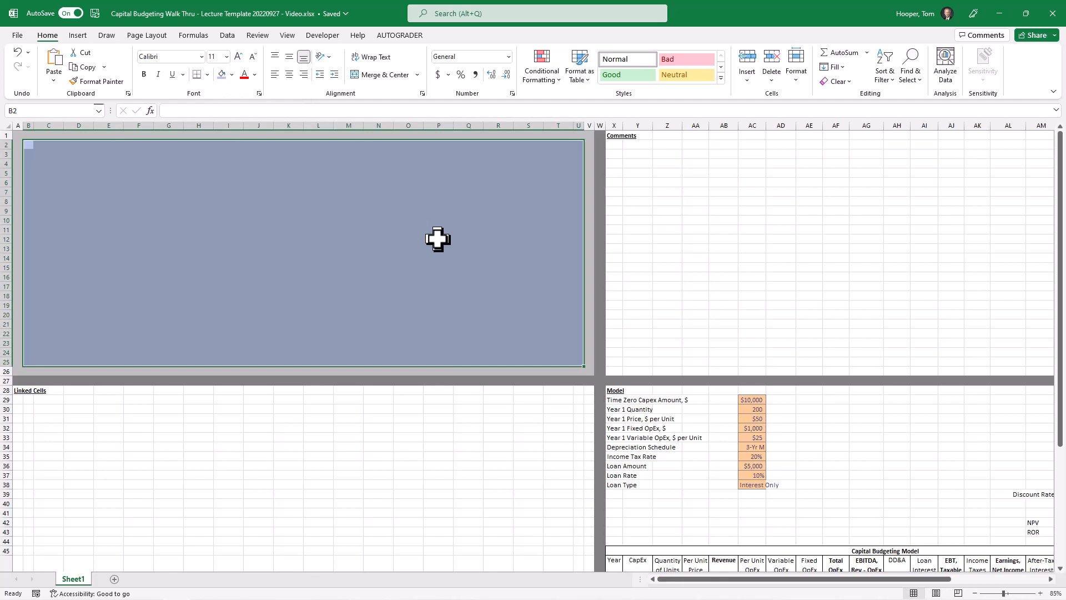
Set thick dark gray borders on the bottom and right edges of the light blue area B2:U25
{"action": "key", "text": "alt+h"}
{"action": "key", "text": "b"}
{"action": "key", "text": "m"}
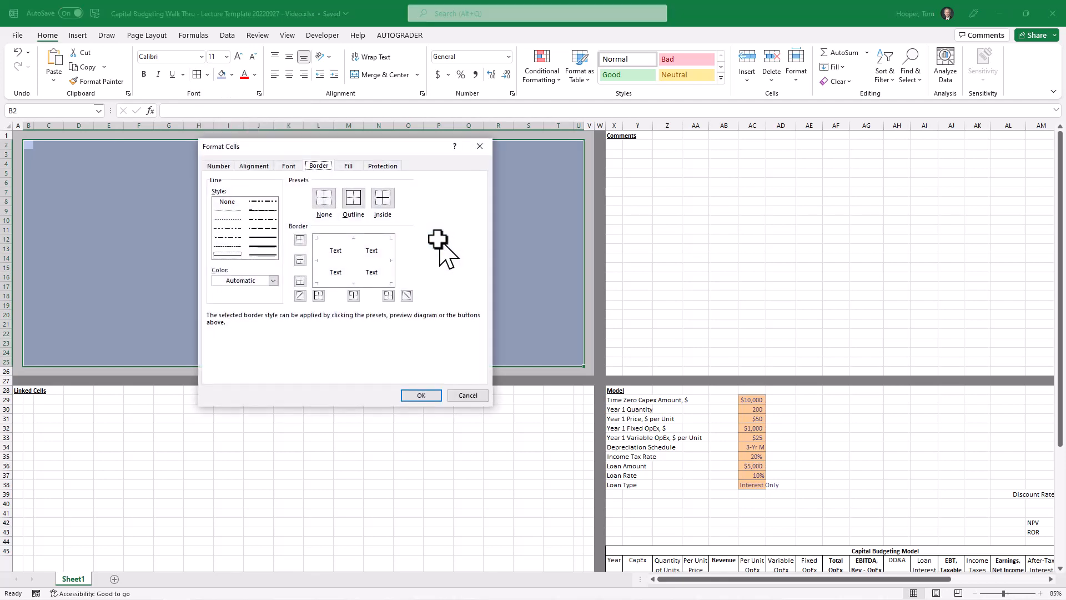
{"action": "left_click", "coordinate": [258, 279]}
{"action": "left_click", "coordinate": [228, 338]}
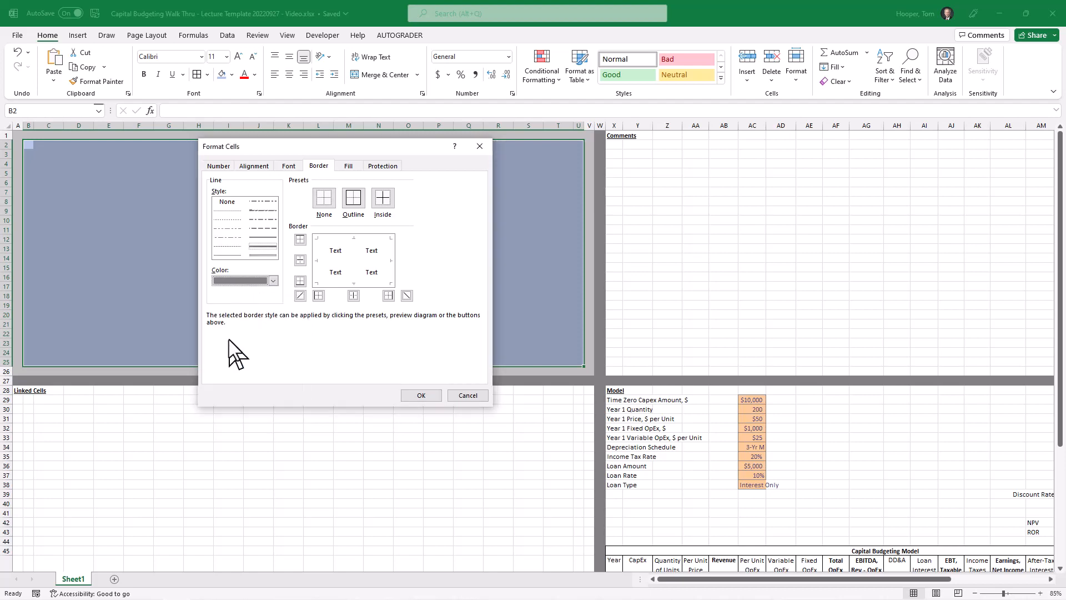
{"action": "left_click", "coordinate": [367, 283]}
{"action": "left_click", "coordinate": [386, 296]}
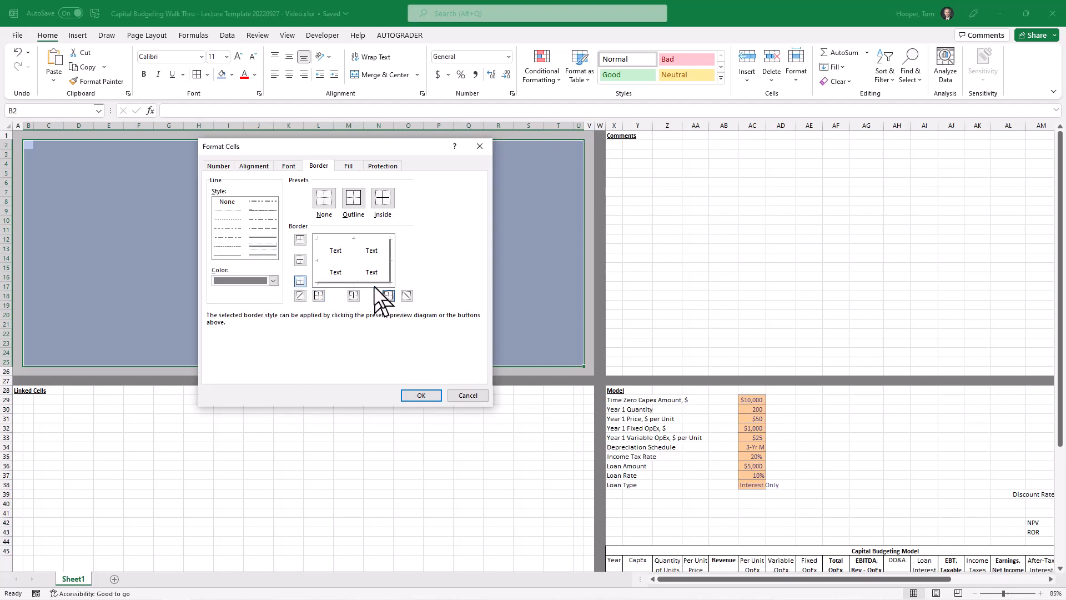
Add thick white borders to the top and left edges of the light blue area and apply the formatting
{"action": "left_click", "coordinate": [273, 280]}
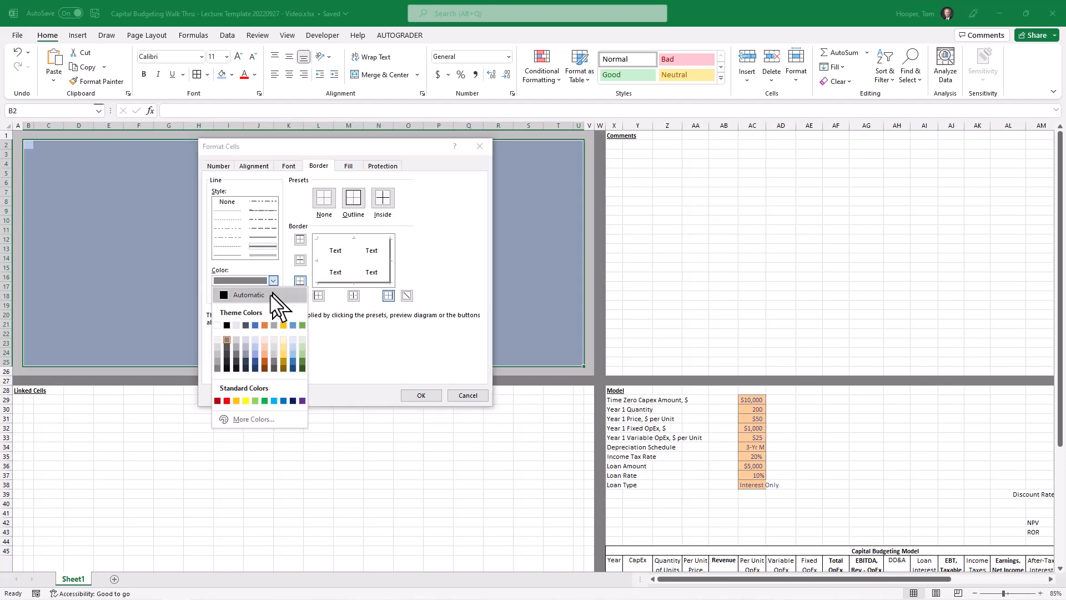
{"action": "left_click", "coordinate": [217, 326]}
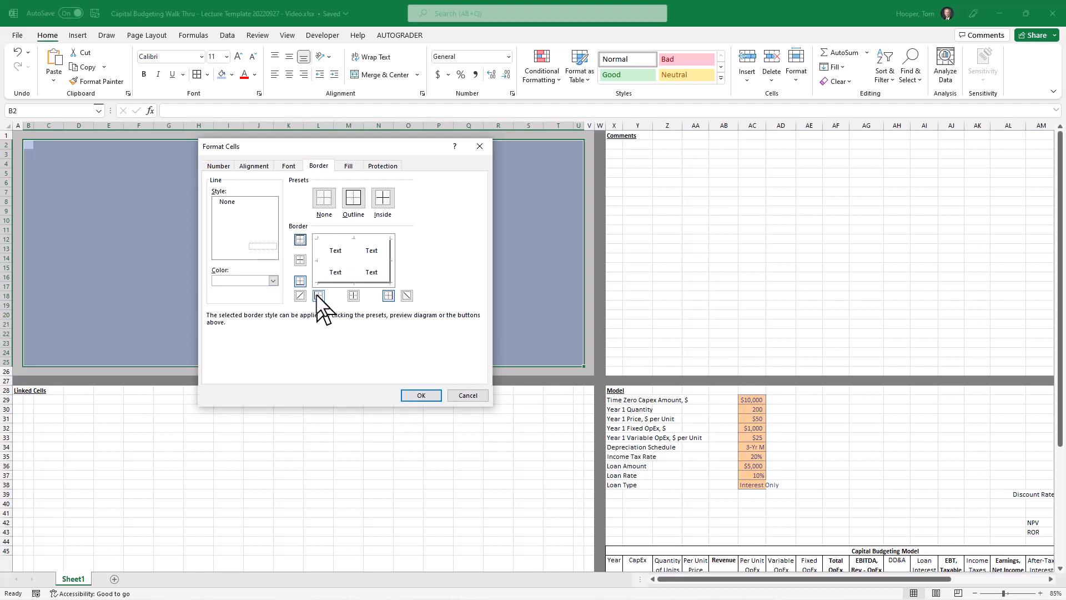
{"action": "left_click", "coordinate": [421, 395]}
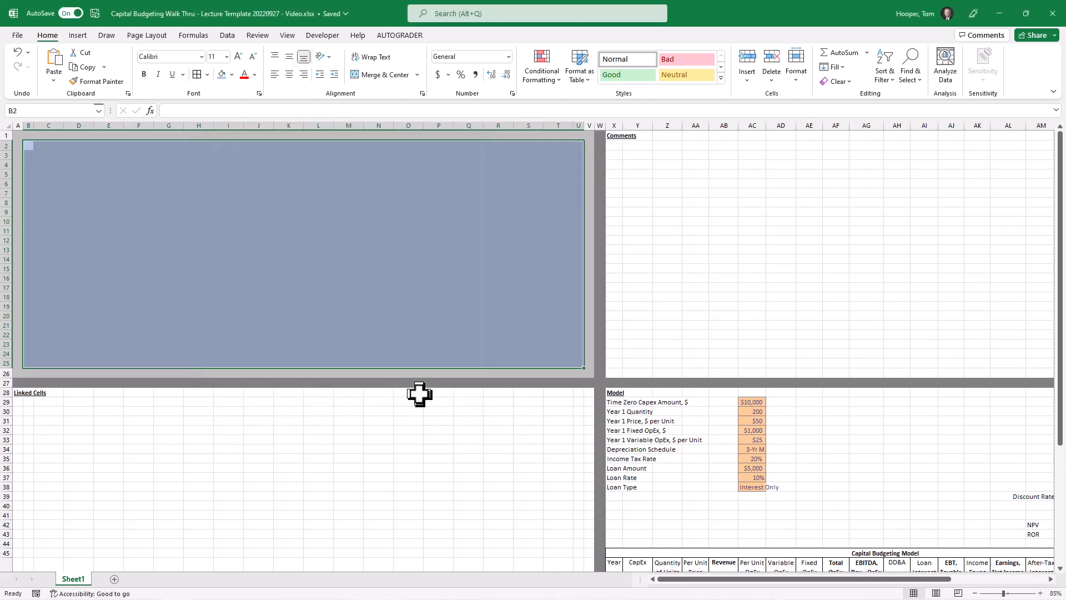
{"action": "left_click", "coordinate": [326, 278]}
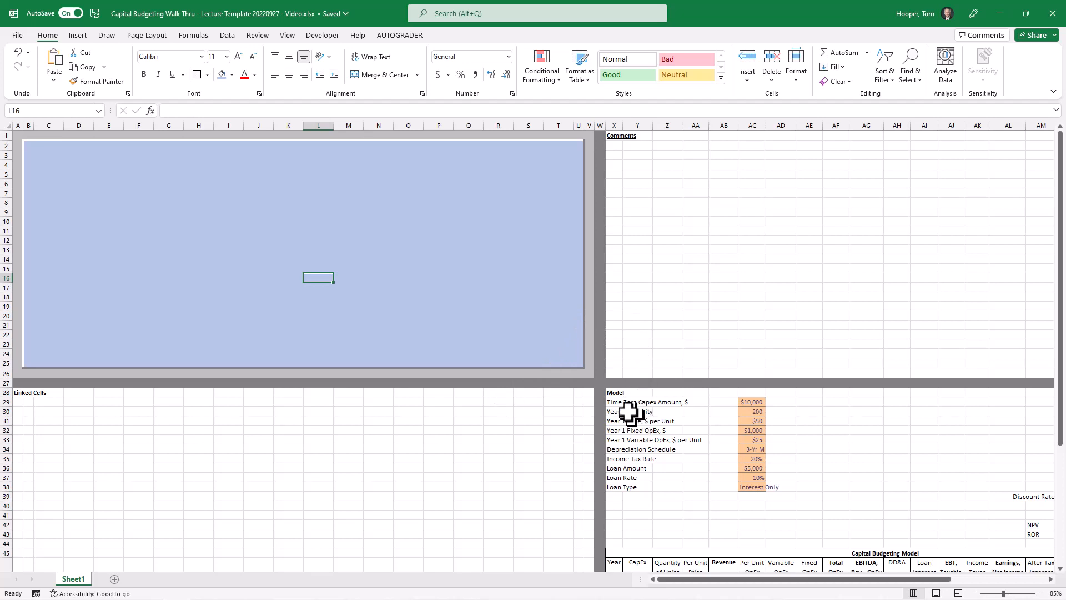
Move the block of input labels and values, from Time Zero Capex Amount to Loan Type, to C30 under Linked Cells
{"action": "left_click_drag", "start_coordinate": [617, 403], "coordinate": [752, 489]}
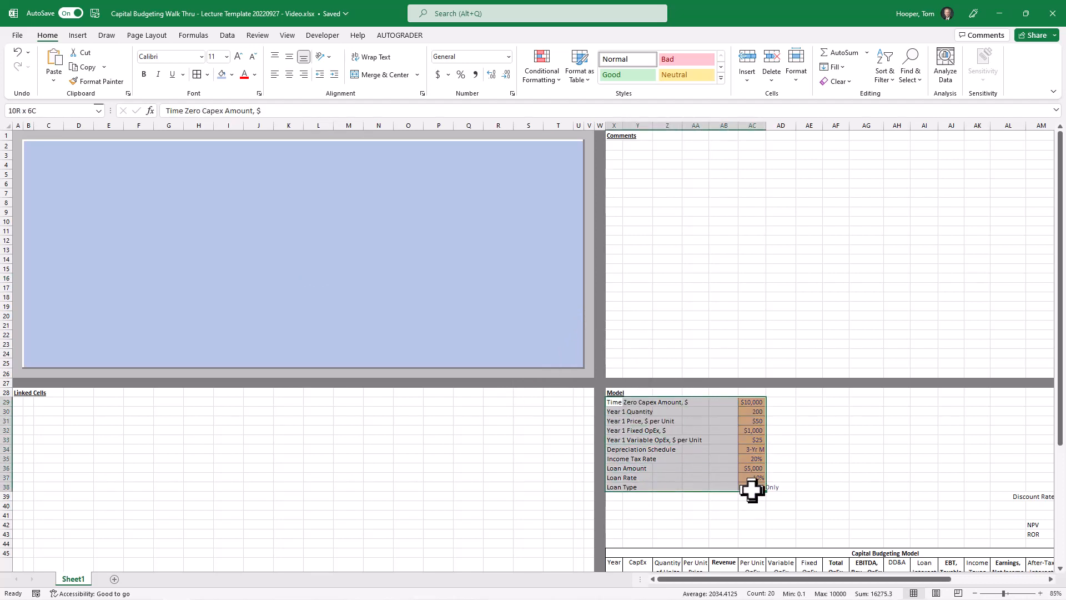
{"action": "left_click_drag", "start_coordinate": [639, 400], "coordinate": [67, 425]}
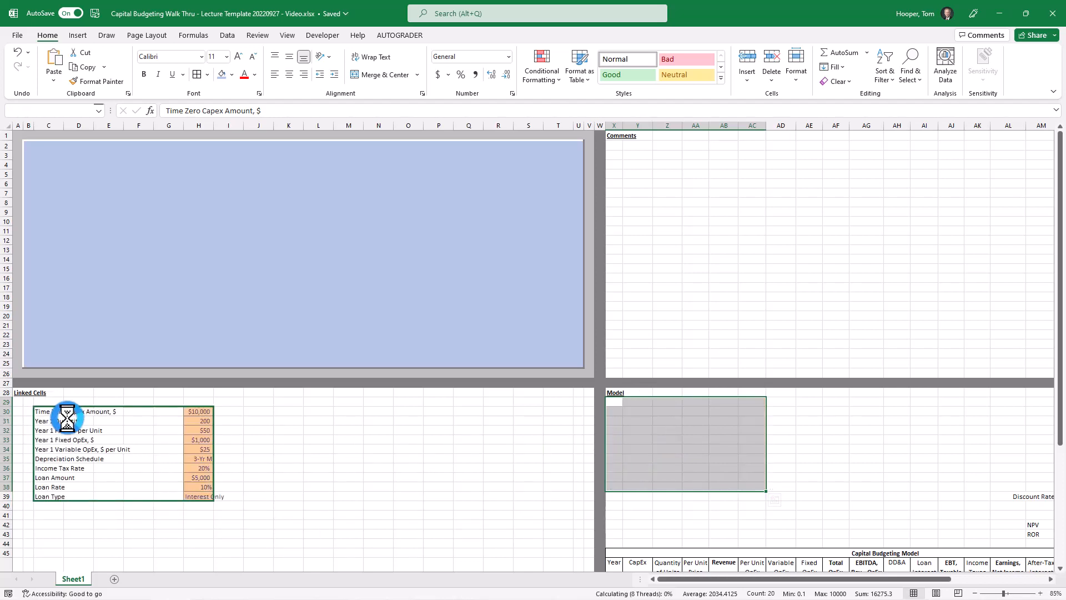
{"action": "left_click", "coordinate": [19, 117]}
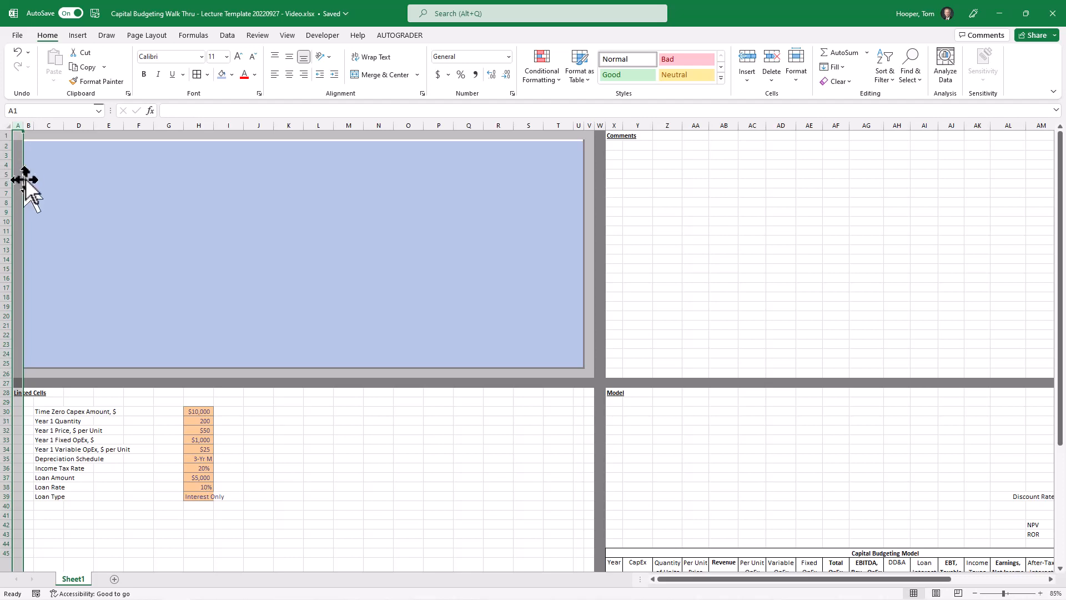
{"action": "left_click", "coordinate": [28, 182]}
{"action": "left_click", "coordinate": [45, 175]}
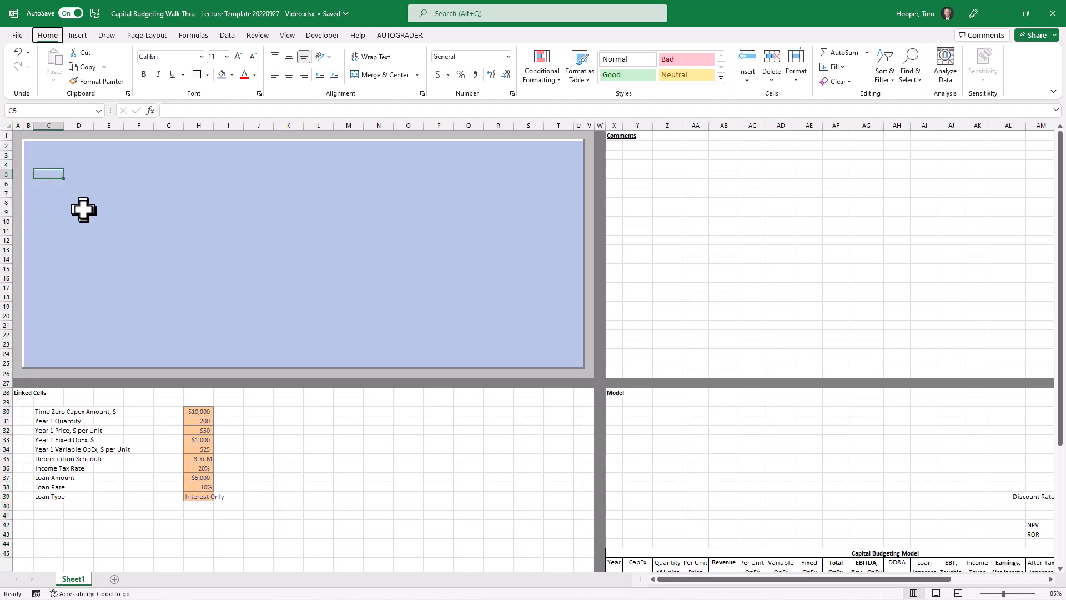
{"action": "key", "text": "Up"}
{"action": "key", "text": "Left"}
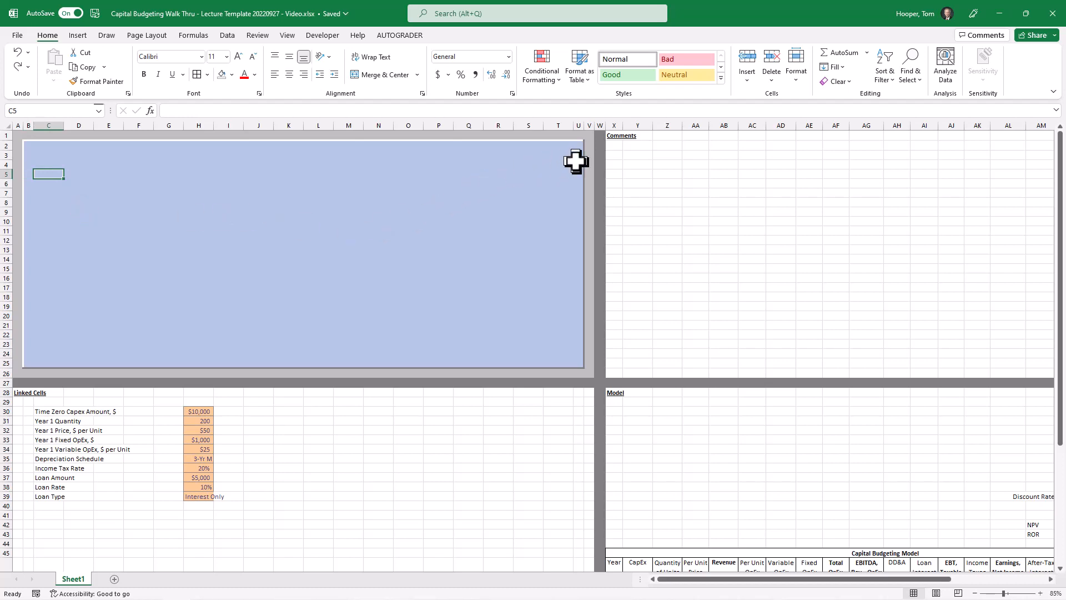
Move the Discount Rate block with the unleveraged and leveraged NPV and ROR results to K30 in the Linked Cells quadrant
{"action": "left_click_drag", "start_coordinate": [1034, 496], "coordinate": [1038, 534]}
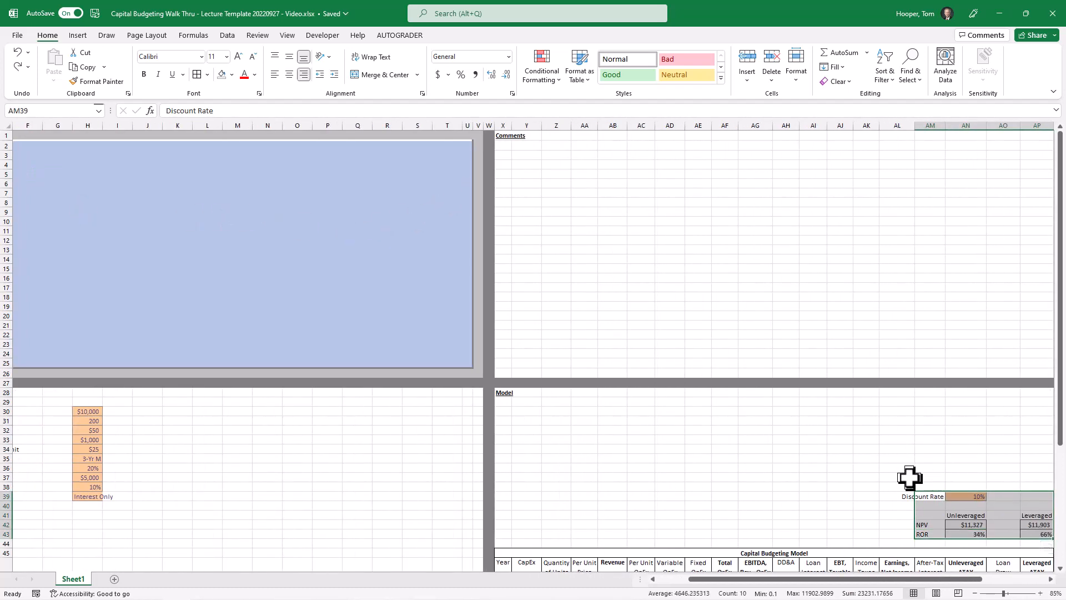
{"action": "left_click_drag", "start_coordinate": [935, 494], "coordinate": [175, 409]}
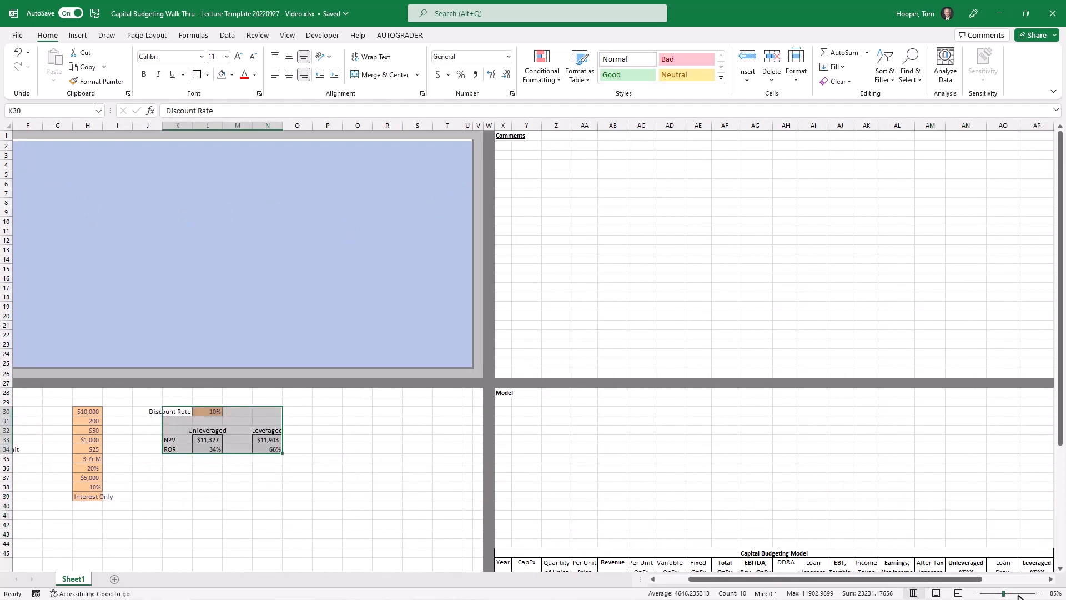
Move the Depreciation Schedules table with its 5-Yr SL and 3-Yr MACRS columns to P32 in the Linked Cells quadrant
{"action": "left_click_drag", "start_coordinate": [977, 580], "coordinate": [1044, 580]}
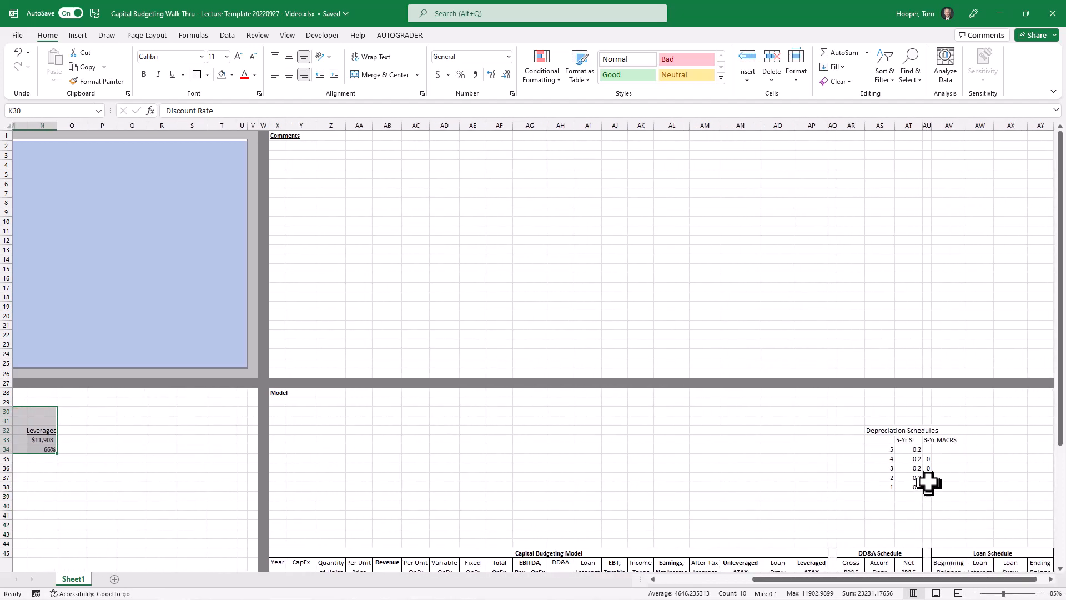
{"action": "left_click_drag", "start_coordinate": [881, 430], "coordinate": [944, 472]}
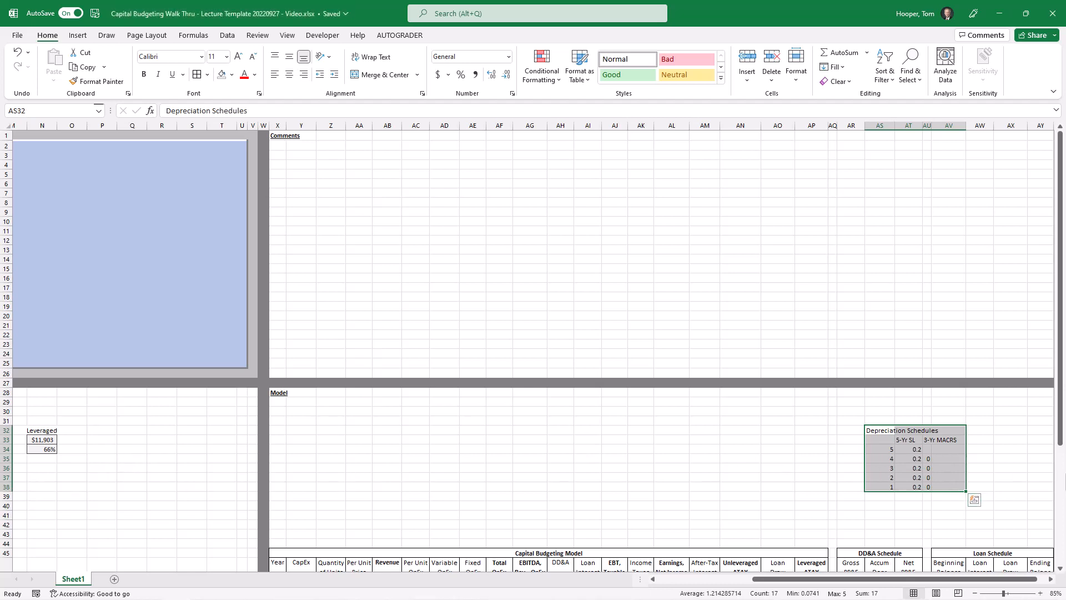
{"action": "left_click_drag", "start_coordinate": [887, 431], "coordinate": [110, 425]}
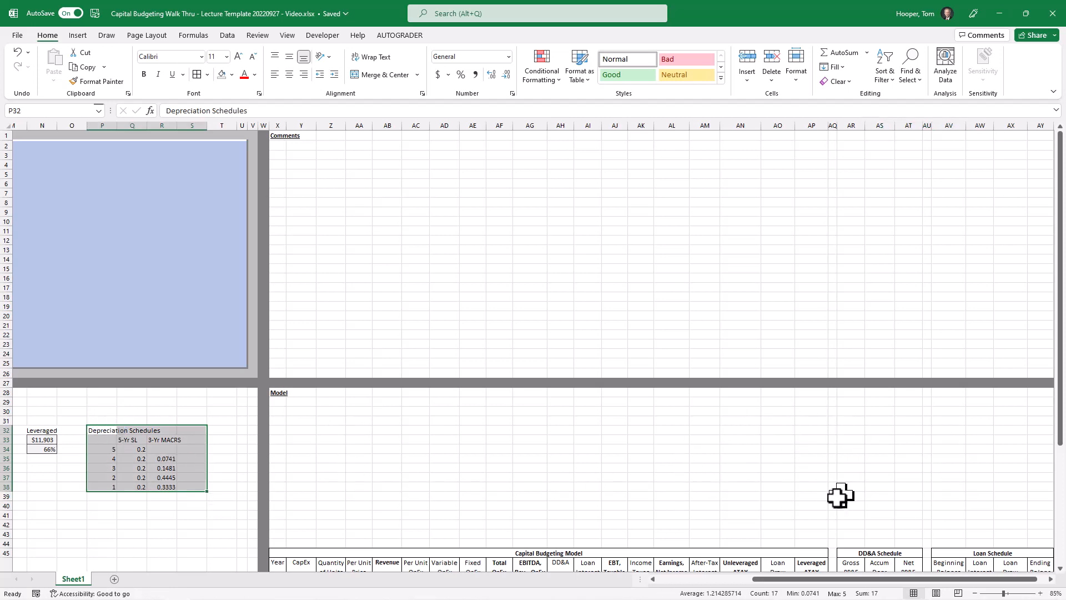
{"action": "scroll", "coordinate": [725, 587], "scroll_direction": "left", "scroll_amount": 10}
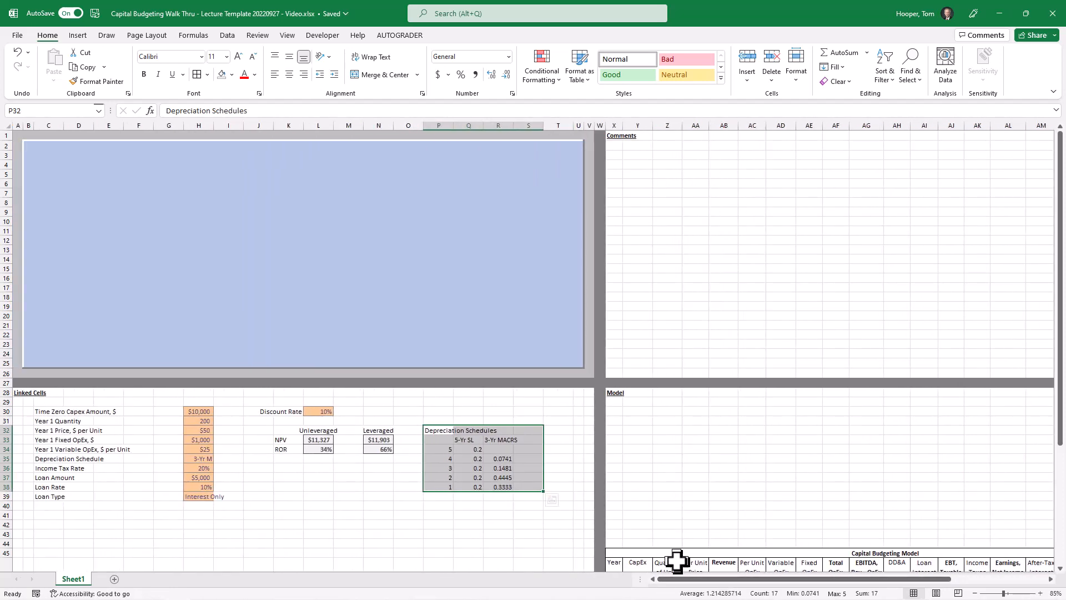
Move the whole Linked Cells block, including its heading, down so that the heading sits in A45
{"action": "left_click_drag", "start_coordinate": [19, 395], "coordinate": [532, 506]}
{"action": "left_click_drag", "start_coordinate": [535, 388], "coordinate": [530, 555]}
Delete the blank rows 29 to 44 to bring the model up under its heading, and return the Linked Cells heading to A28
{"action": "left_click_drag", "start_coordinate": [529, 542], "coordinate": [532, 402]}
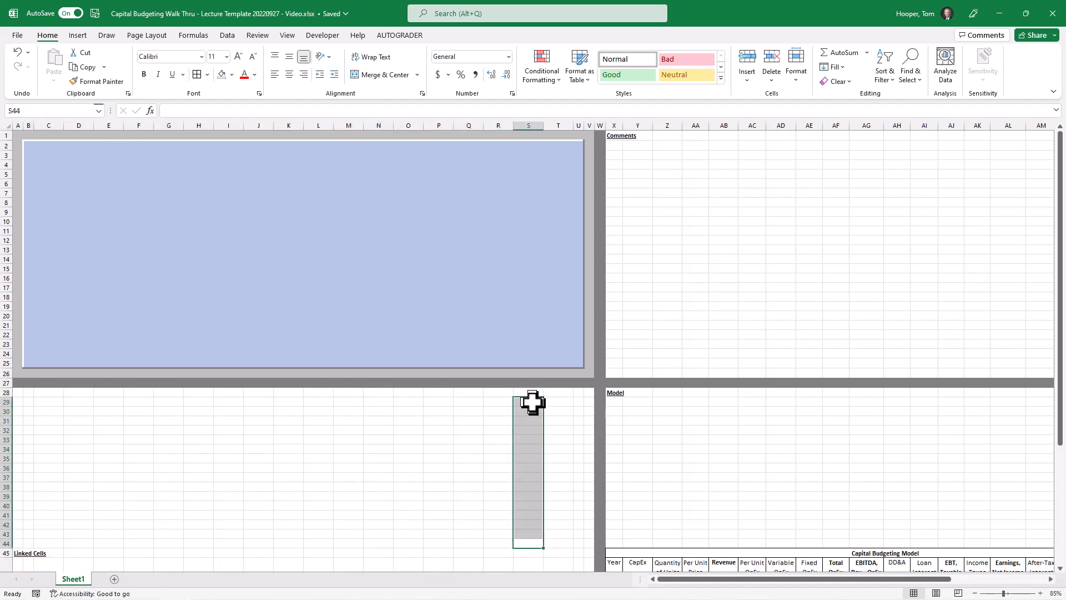
{"action": "key", "text": "ctrl+z"}
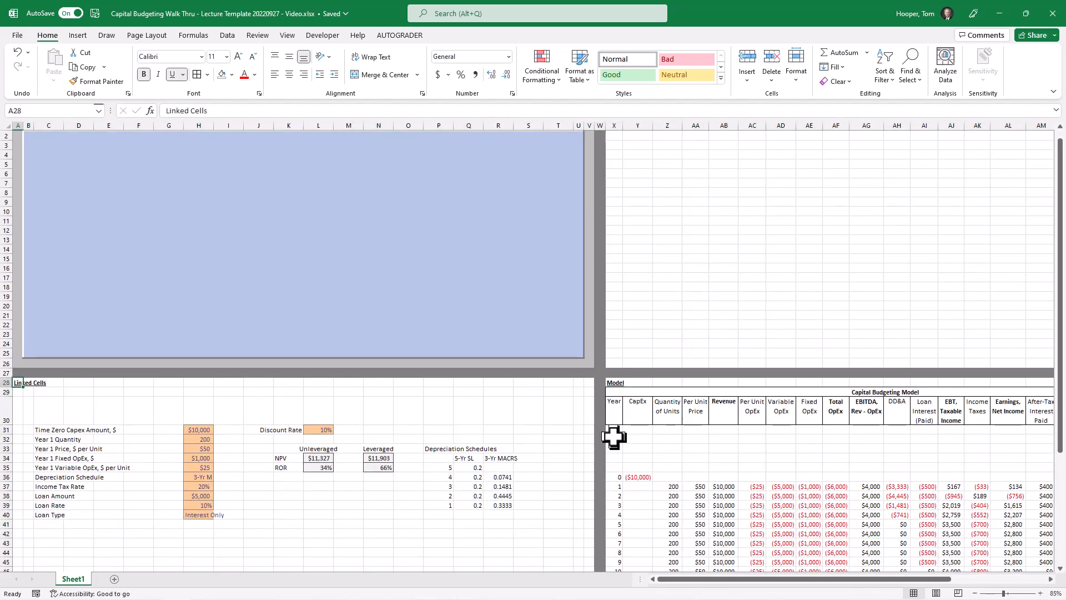
{"action": "scroll", "coordinate": [277, 461], "scroll_direction": "up", "scroll_amount": 1}
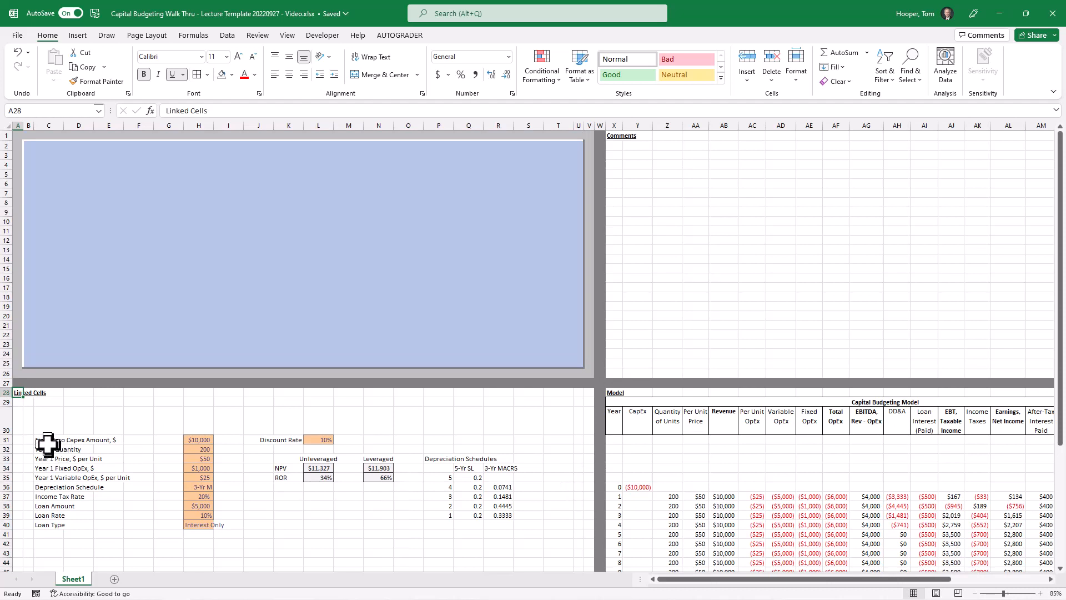
Move the Time Zero Capex Amount label to D4 in the dashboard area and its input value cell up into the dashboard
{"action": "left_click", "coordinate": [53, 444]}
{"action": "left_click_drag", "start_coordinate": [49, 442], "coordinate": [78, 165]}
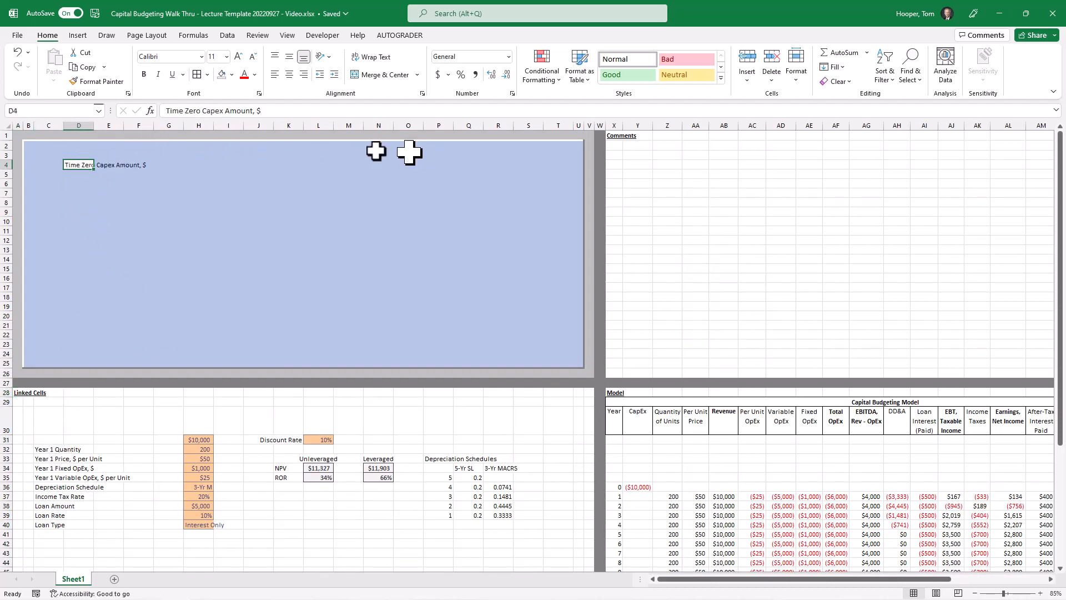
{"action": "left_click", "coordinate": [203, 441]}
{"action": "left_click_drag", "start_coordinate": [201, 435], "coordinate": [187, 290]}
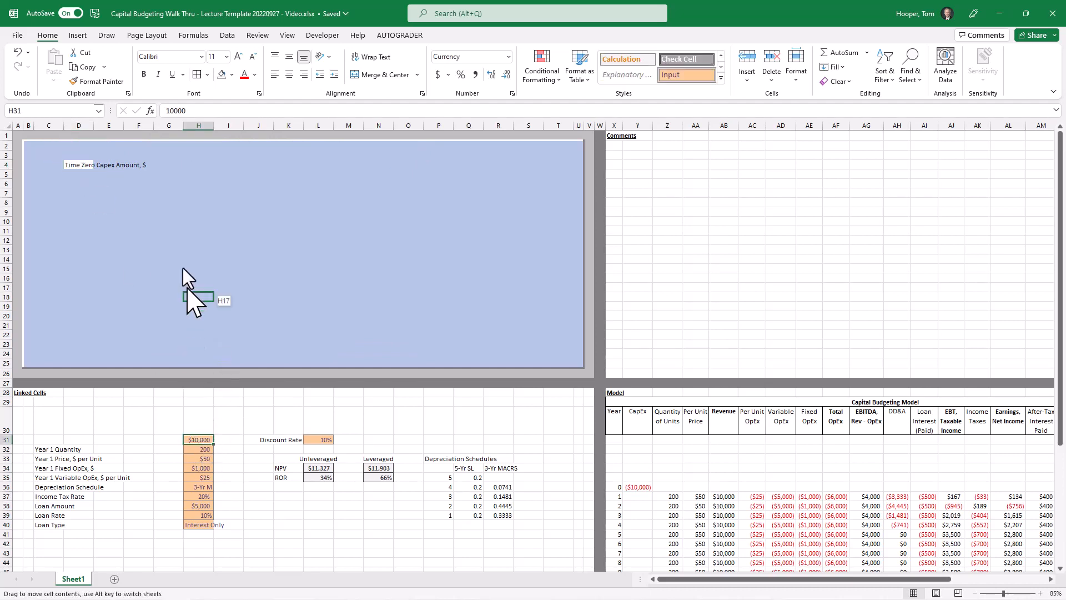